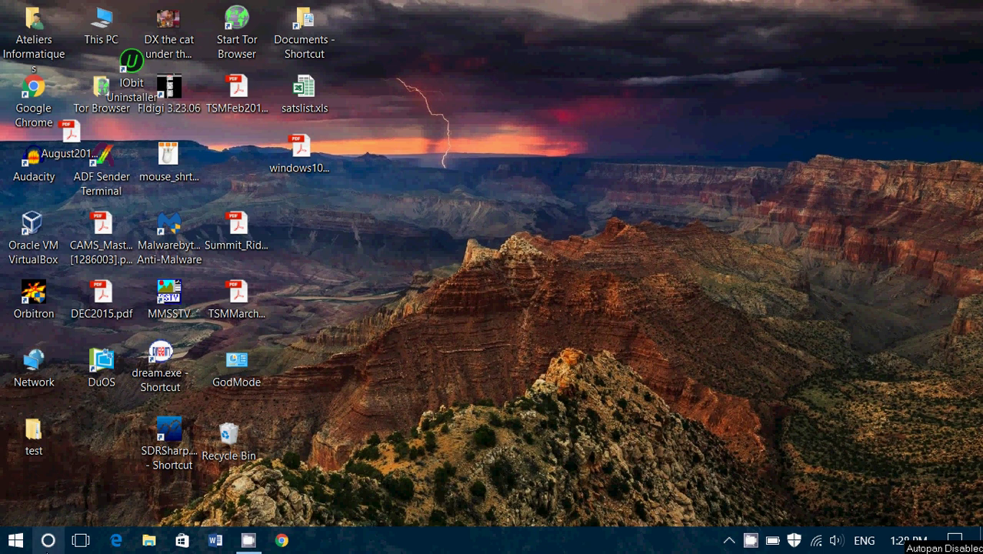
Step: Open the Start menu and scroll through the list of installed apps
click(16, 542)
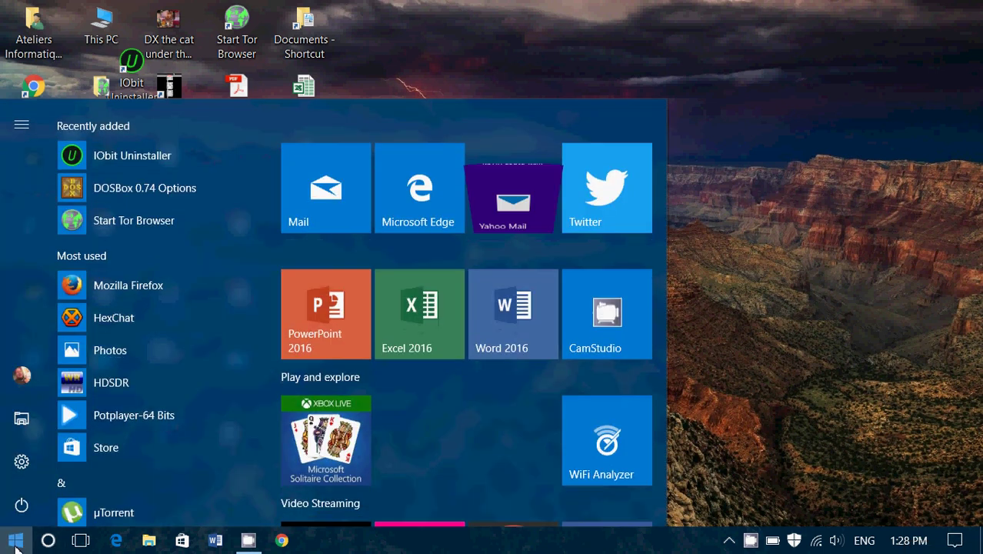
scroll(144, 419, down, 3)
scroll(145, 424, down, 9)
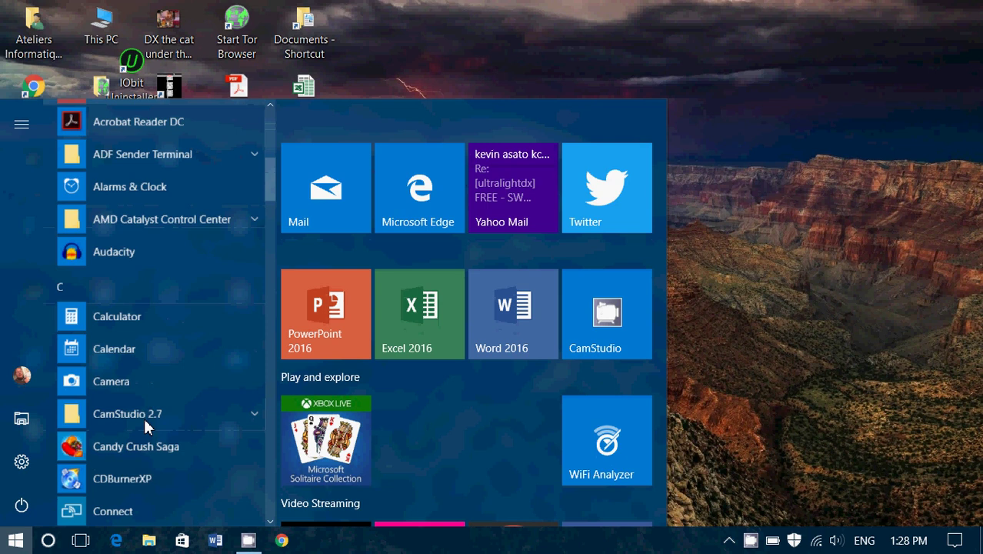
scroll(146, 426, down, 3)
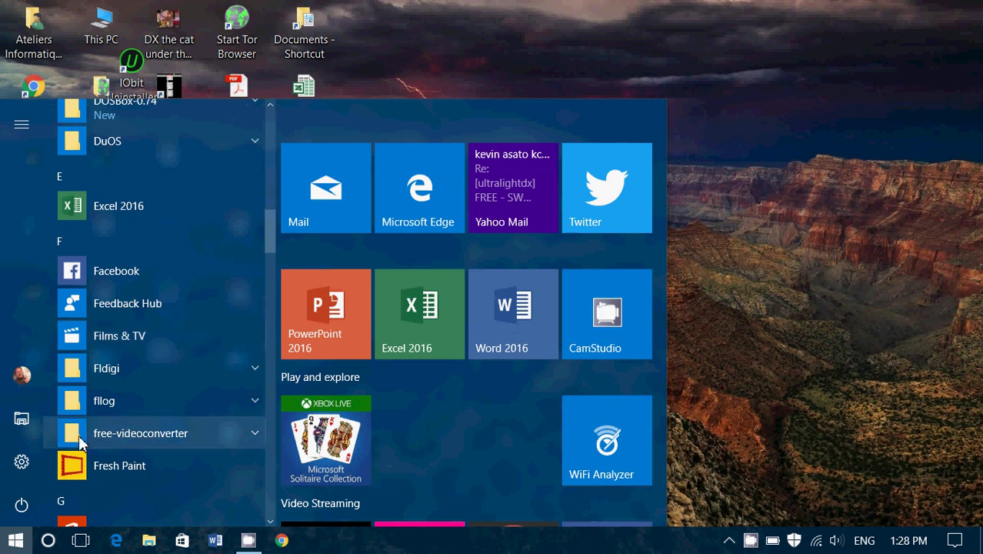
Step: Search for 'film' and launch the Films & TV app from the best match
click(49, 541)
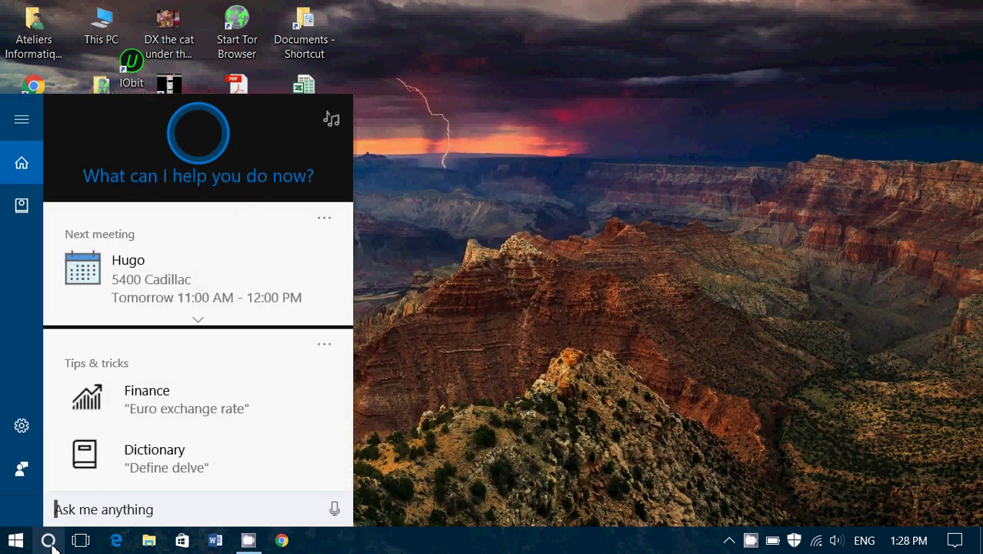
text(film)
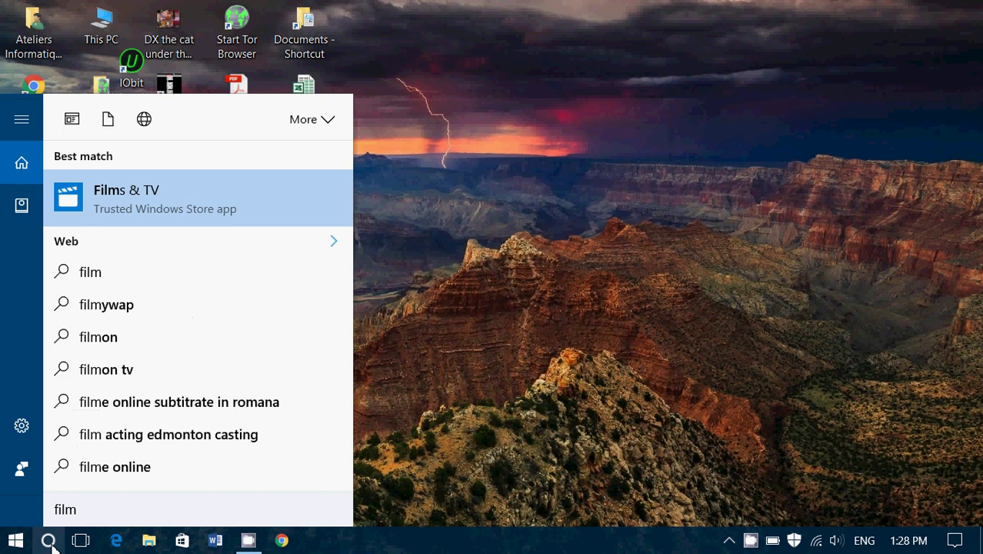
click(162, 195)
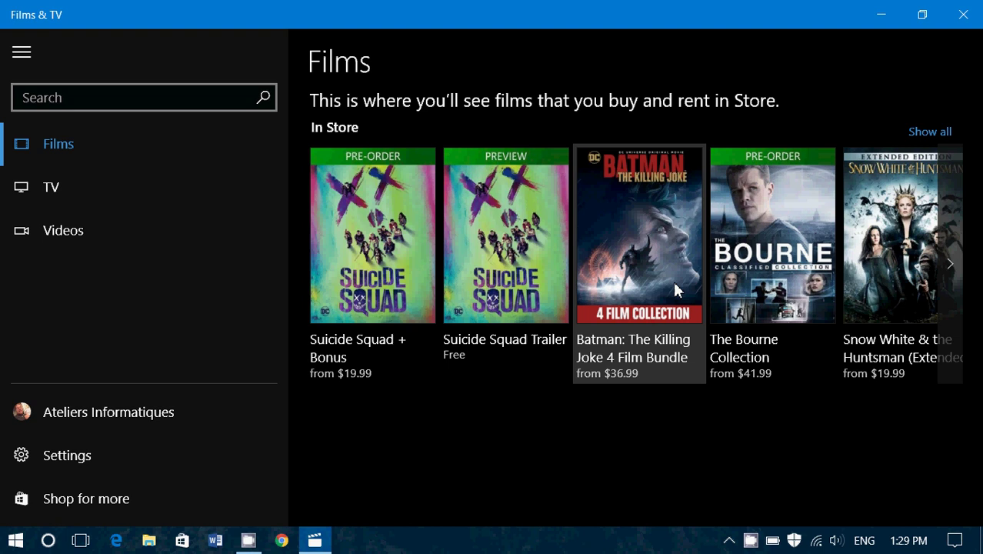
Step: Switch from the TV section to the Videos library showing the Season folders
click(66, 194)
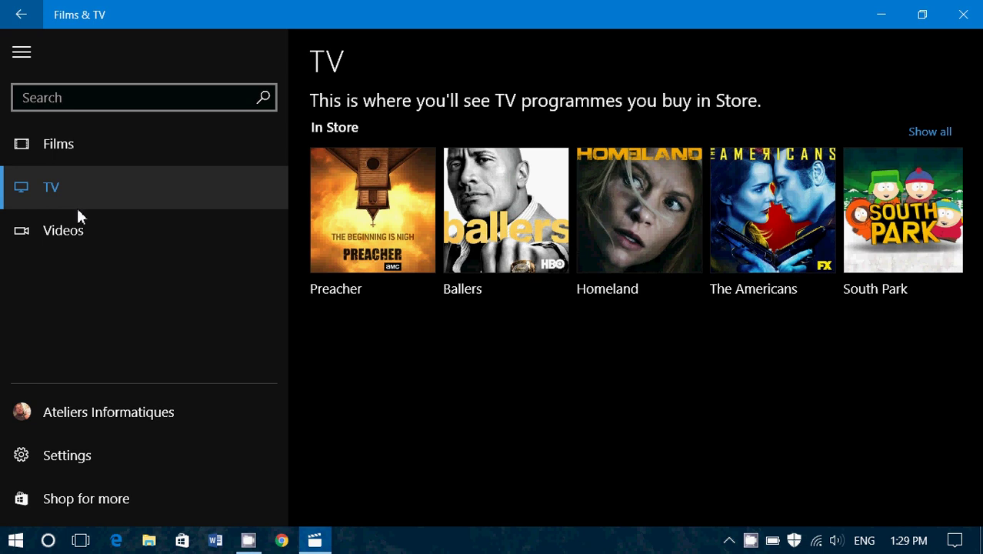
click(89, 232)
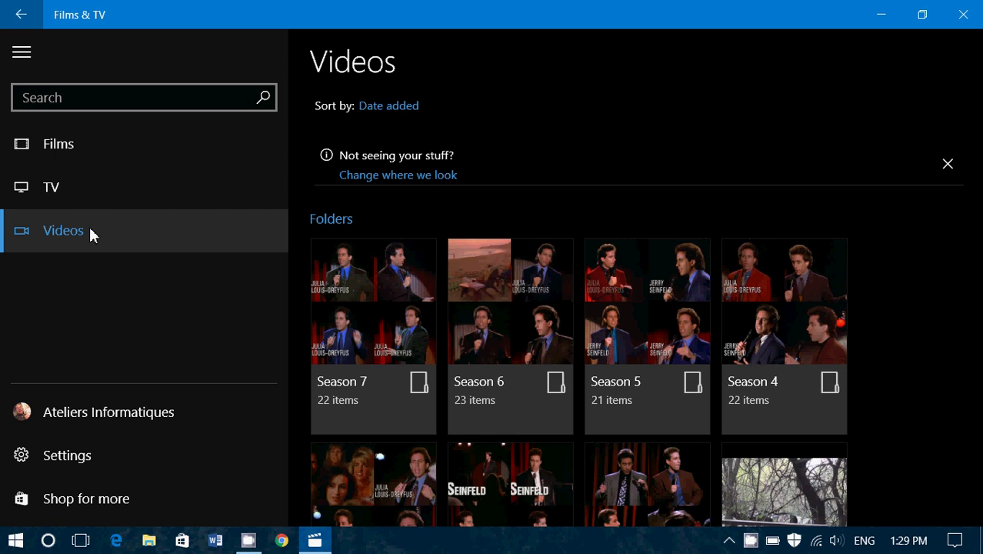
click(161, 545)
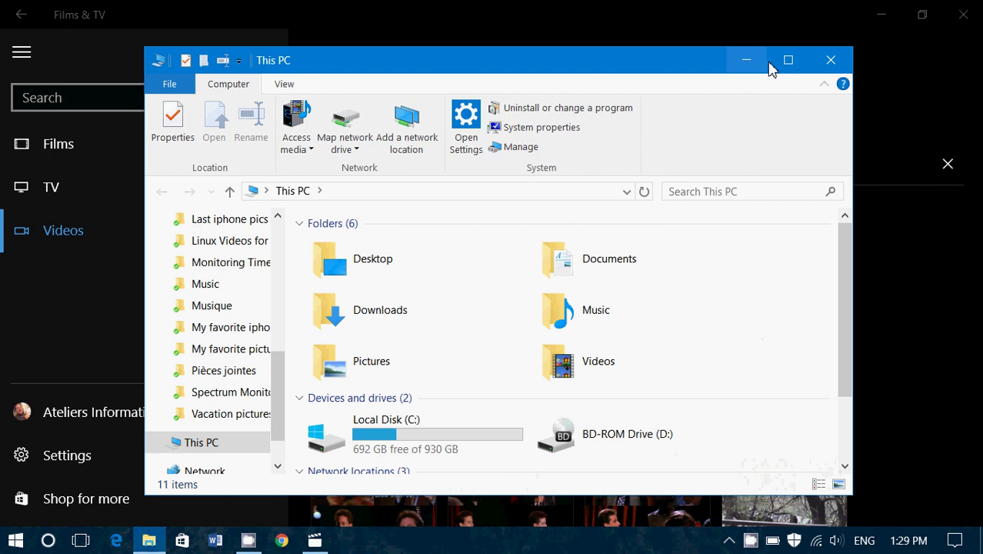
click(789, 61)
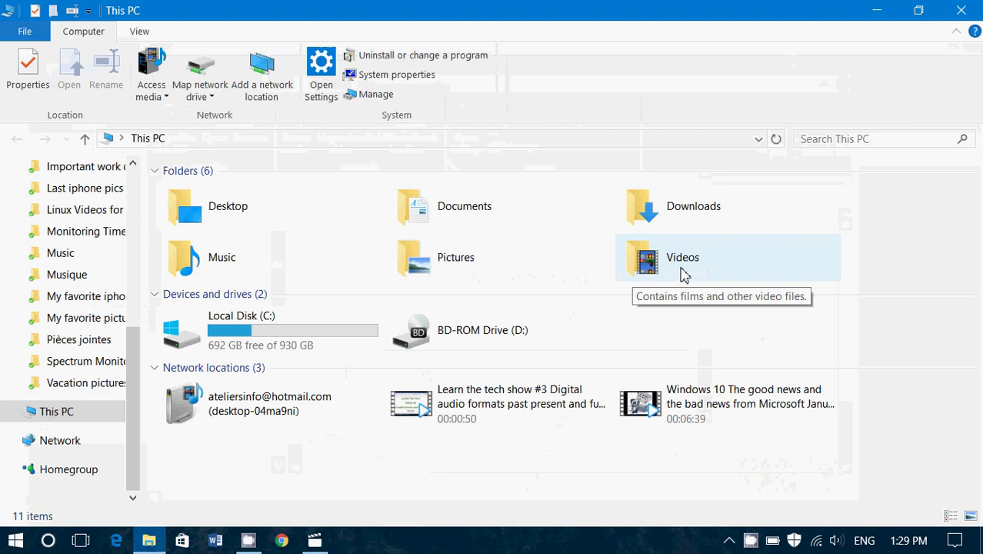
click(961, 10)
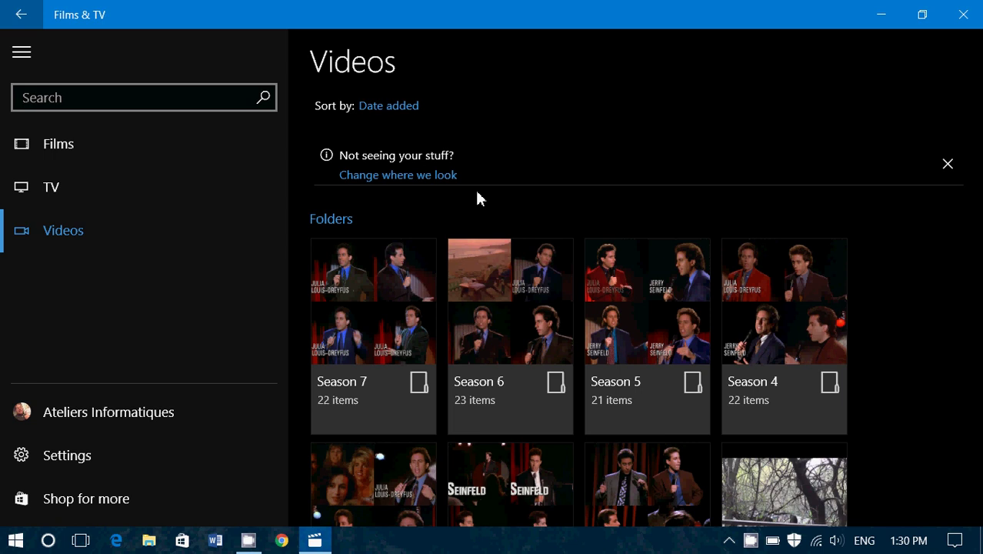
Step: In Films & TV settings, add the Desktop folder to the watched video folders alongside Videos
click(418, 178)
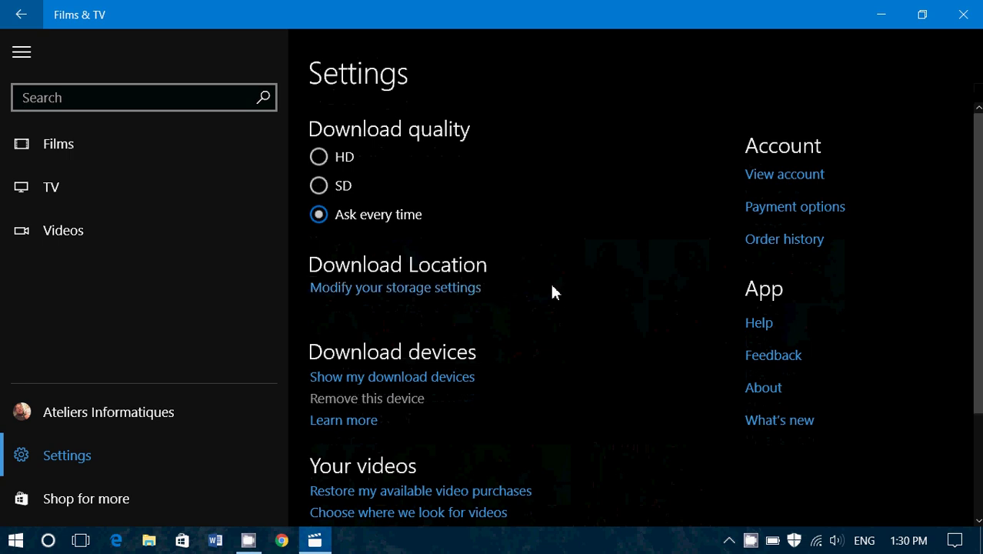
scroll(550, 288, down, 3)
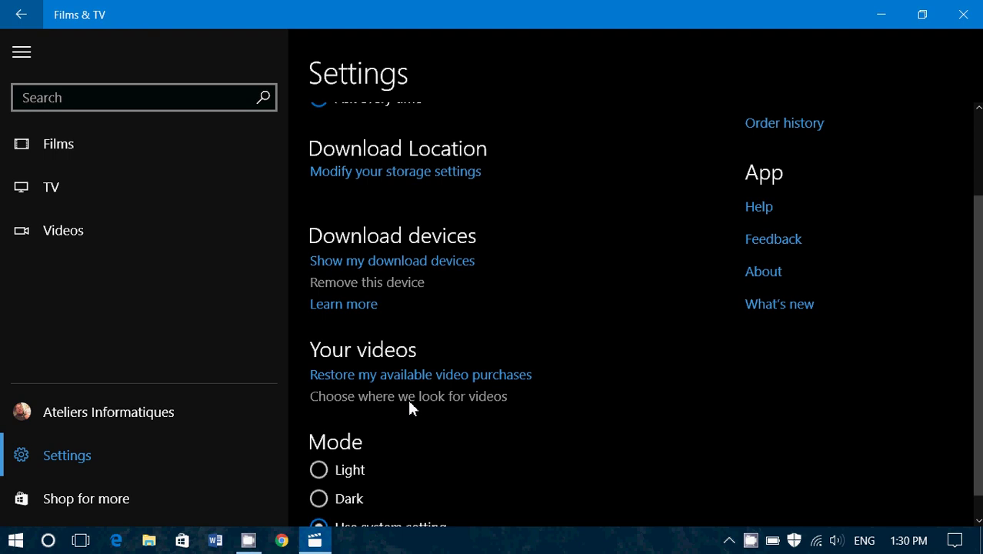
click(500, 399)
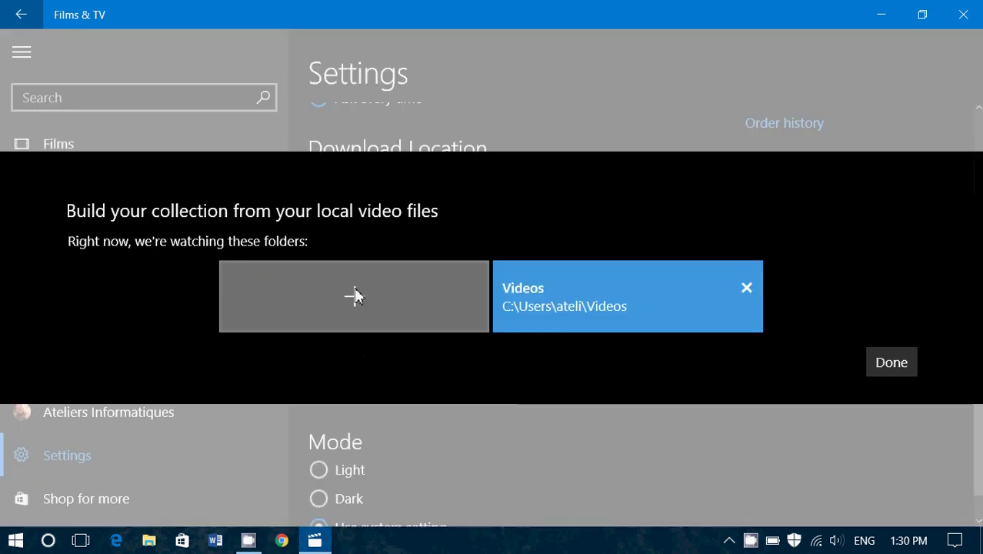
click(355, 297)
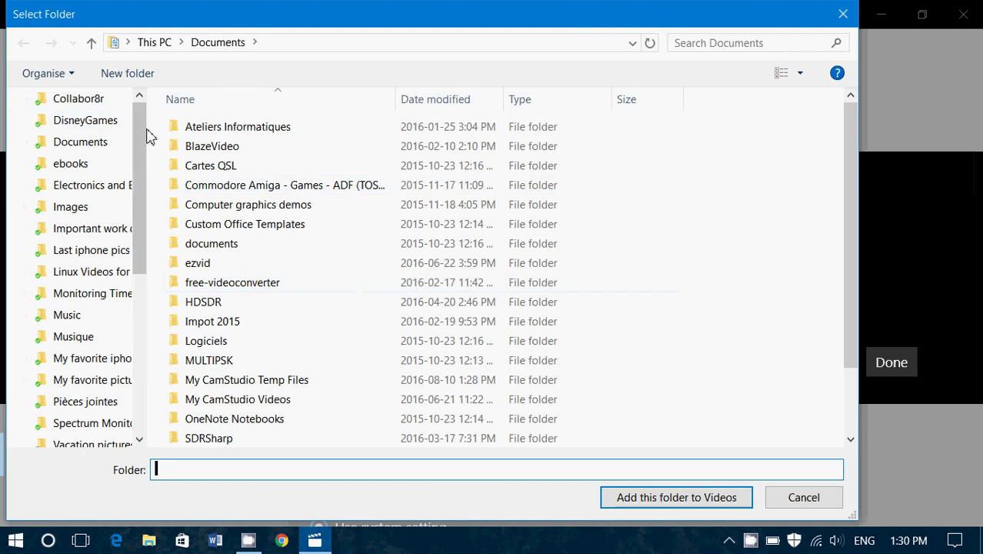
scroll(146, 131, up, 4)
click(85, 144)
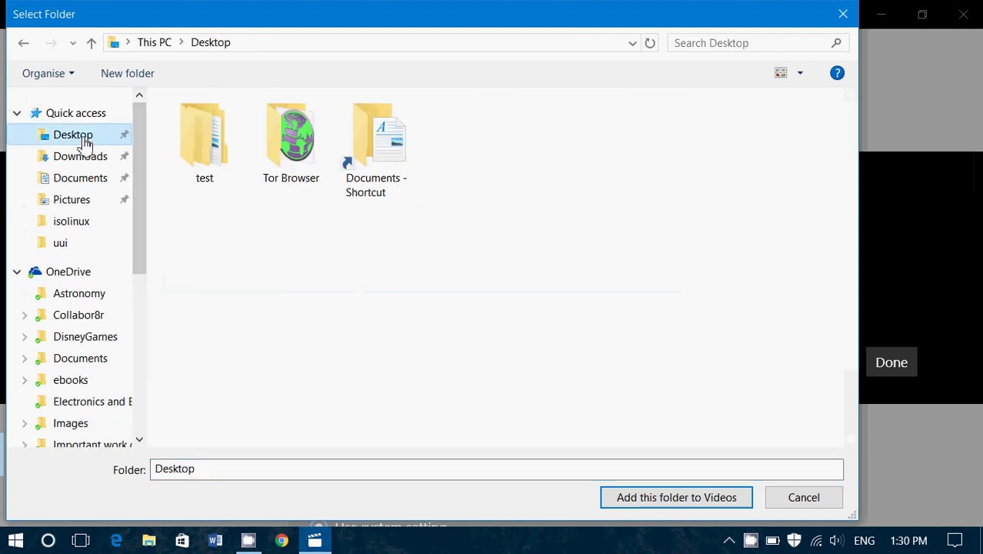
click(713, 500)
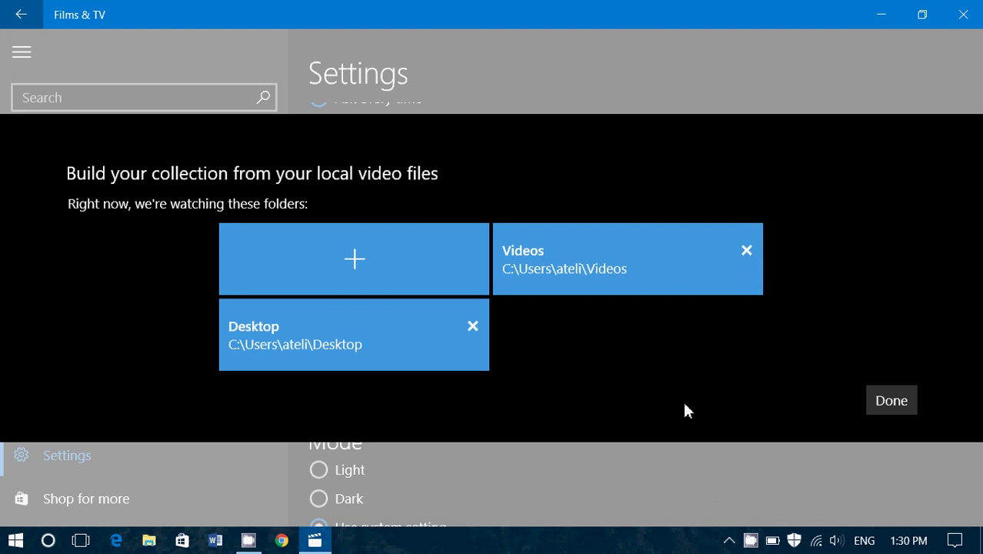
click(899, 401)
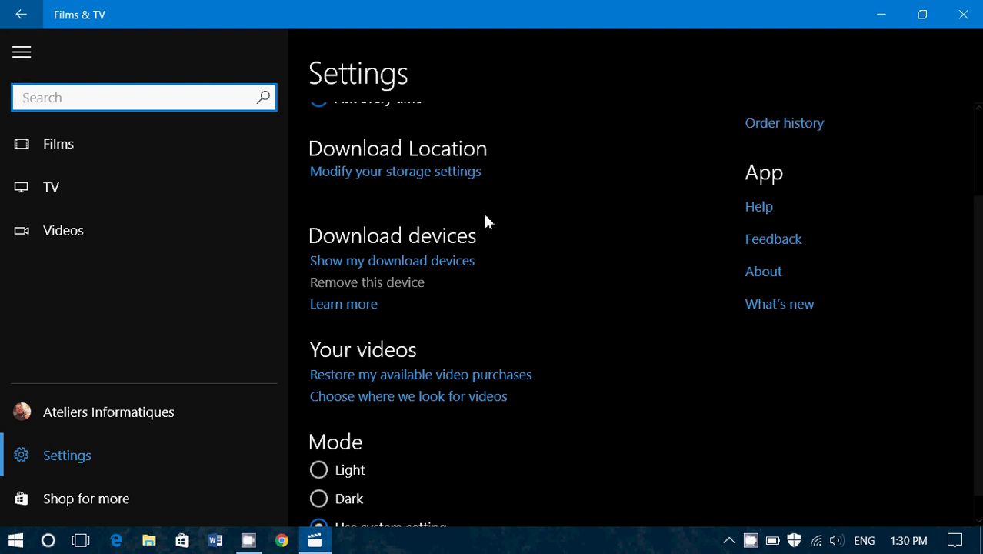
Step: Go to the Videos library, dismiss the finished-adding notification, and scroll to the stuff folder and cat clips
click(611, 373)
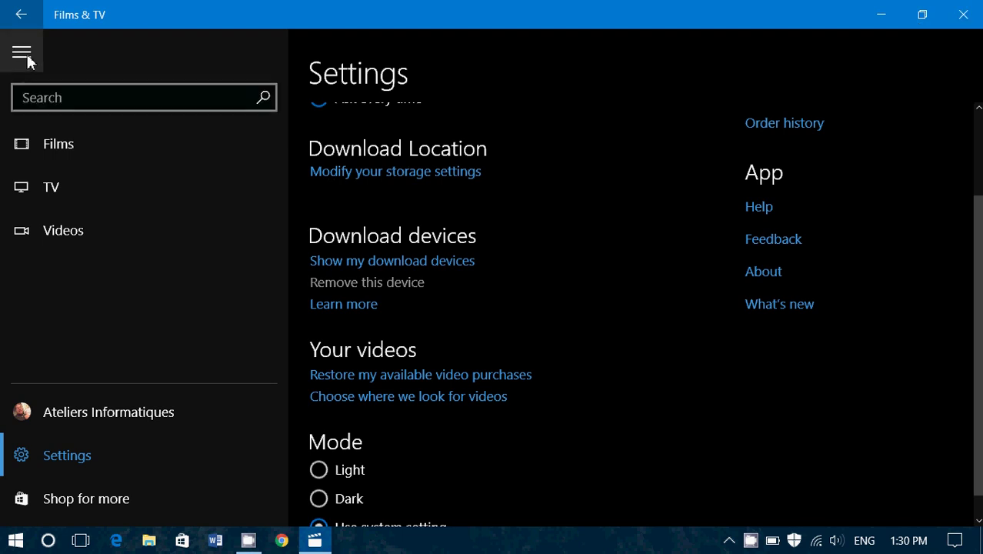
click(68, 233)
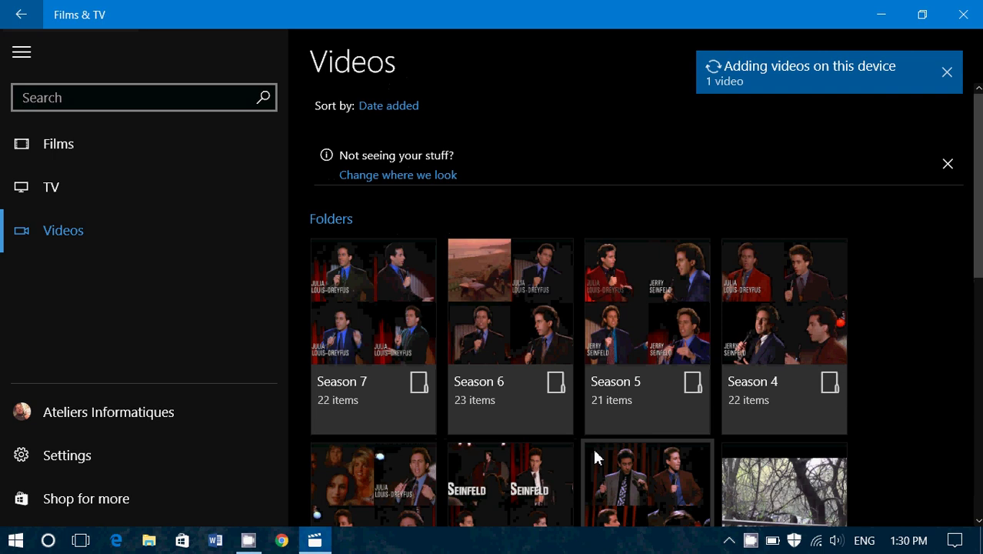
scroll(595, 458, down, 10)
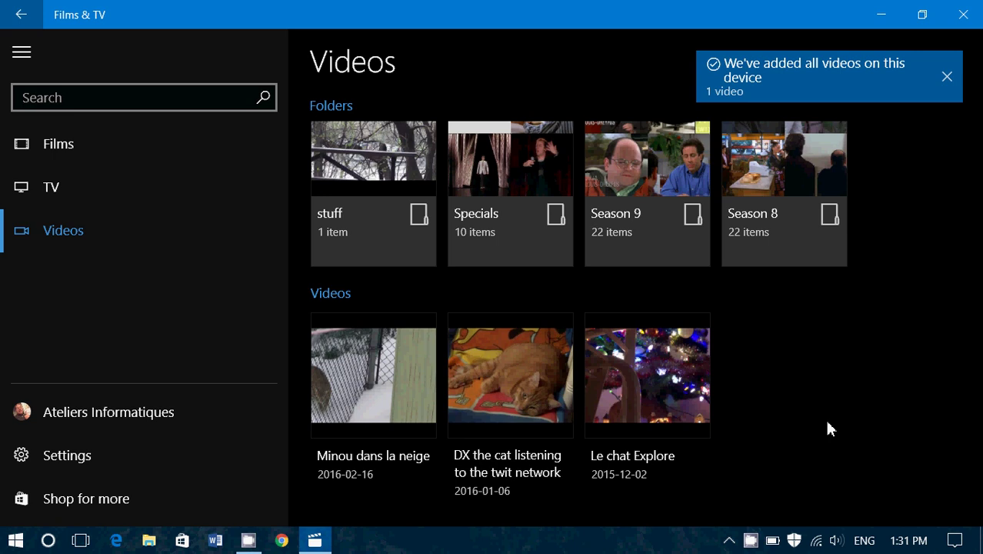
click(947, 80)
scroll(822, 281, up, 3)
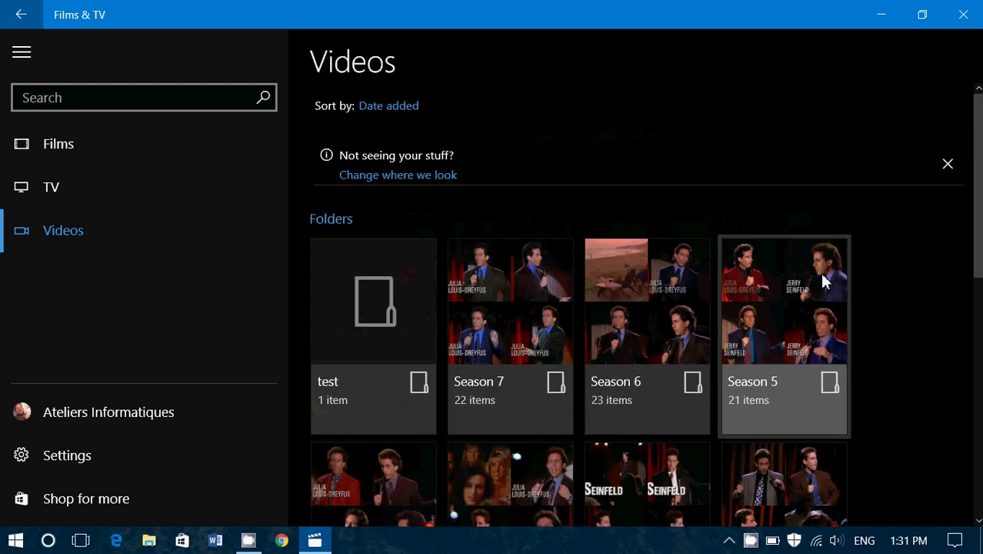
scroll(620, 375, down, 5)
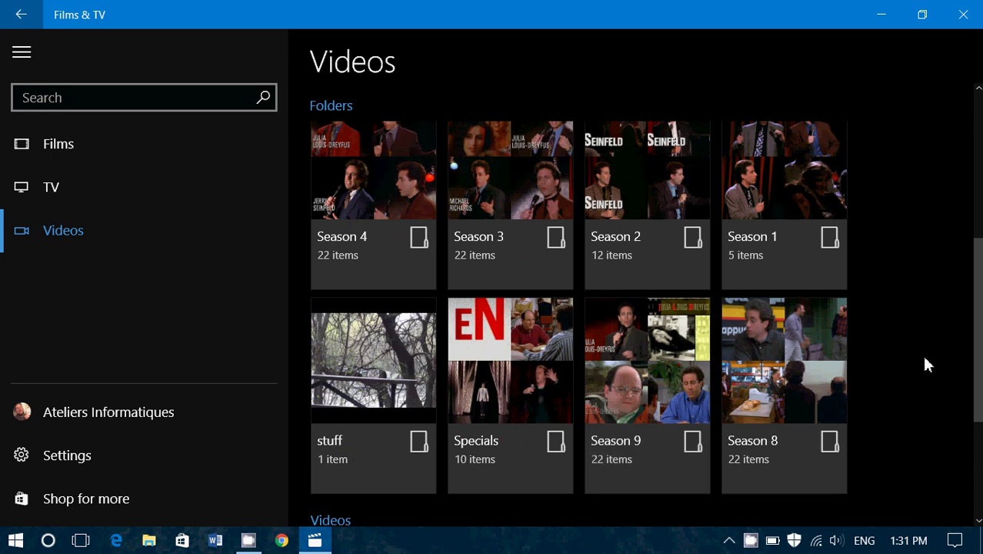
scroll(926, 358, down, 3)
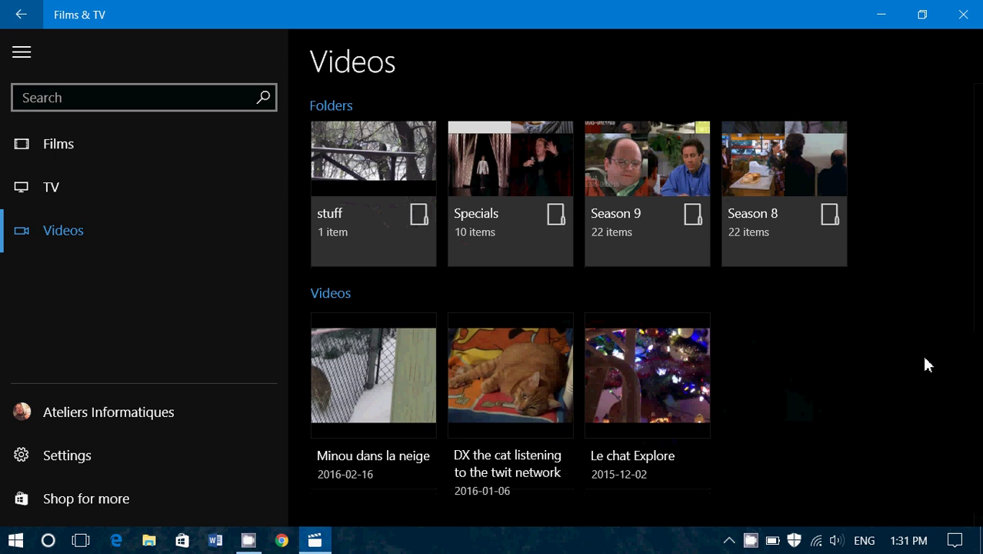
Step: Play the Minou dans la neige clip from the library
click(384, 382)
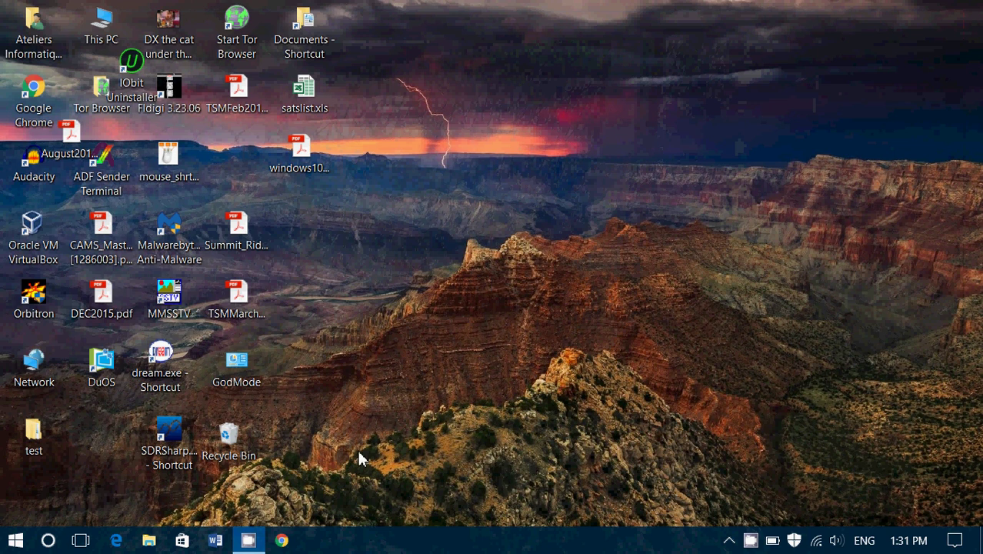
Step: Open Minou dans la neige.MTS from the Videos folder with Films & TV via Open with
click(159, 542)
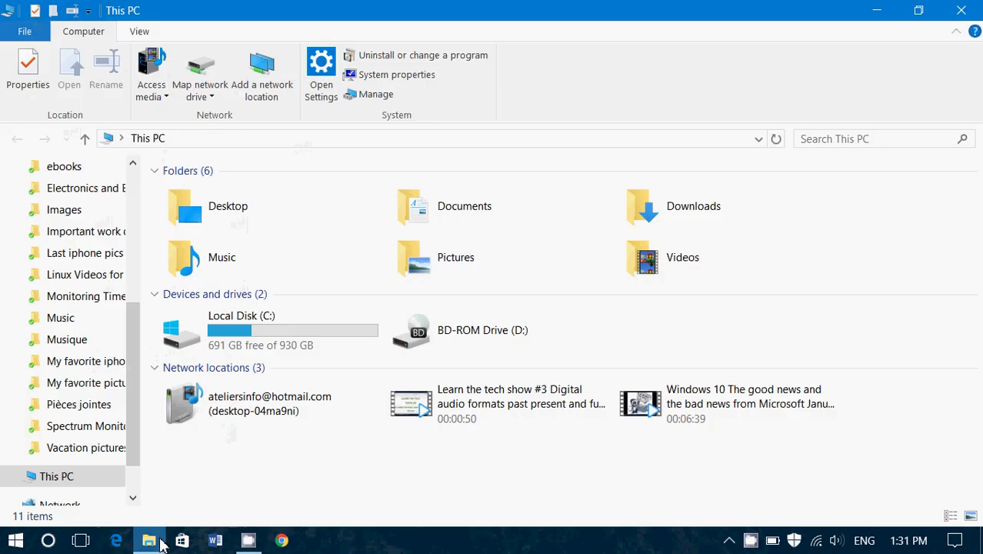
double_click(692, 260)
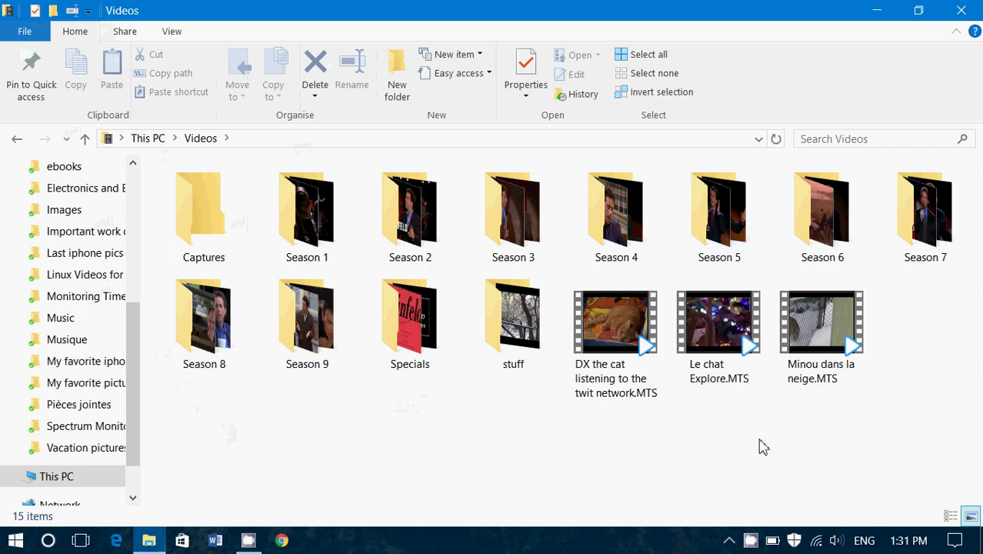
mouse_move(810, 336)
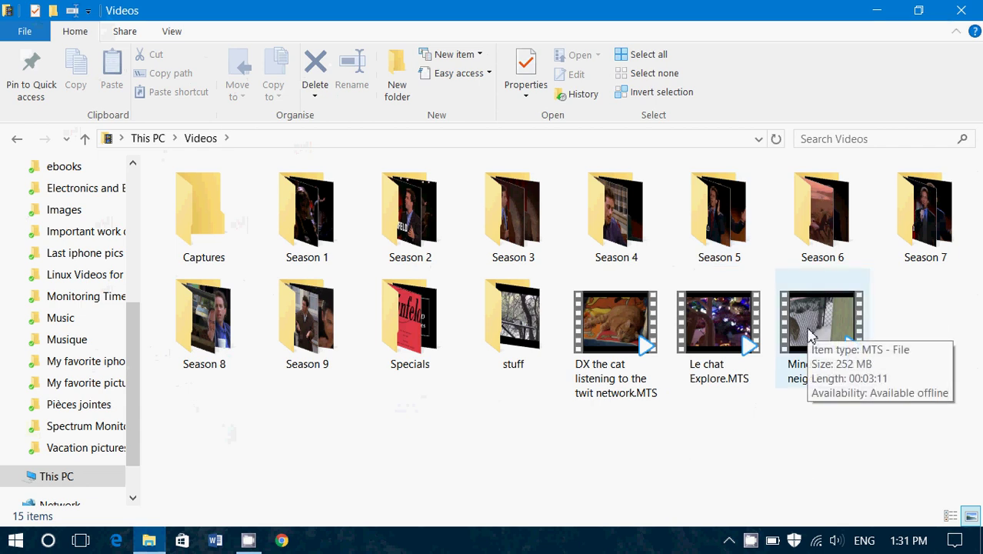
right_click(810, 336)
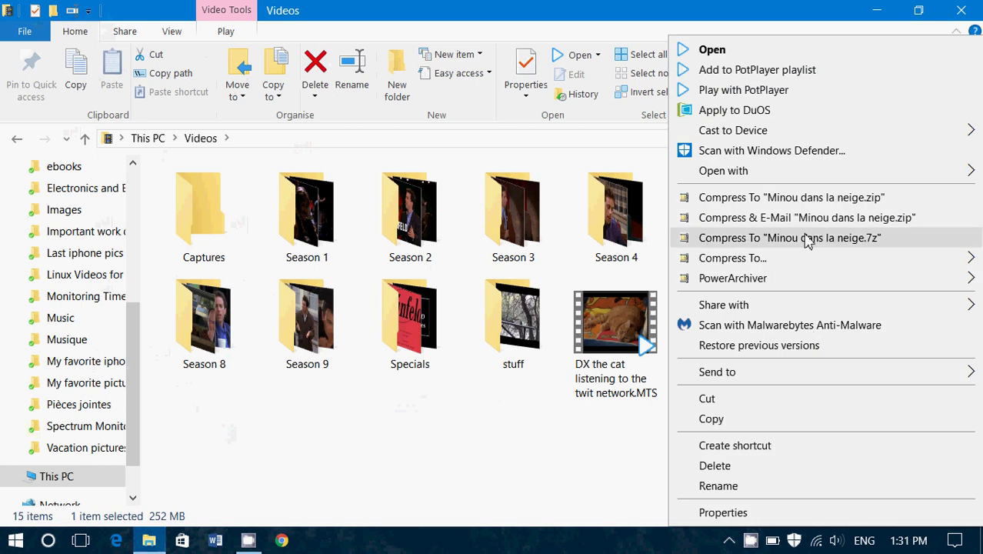
mouse_move(788, 170)
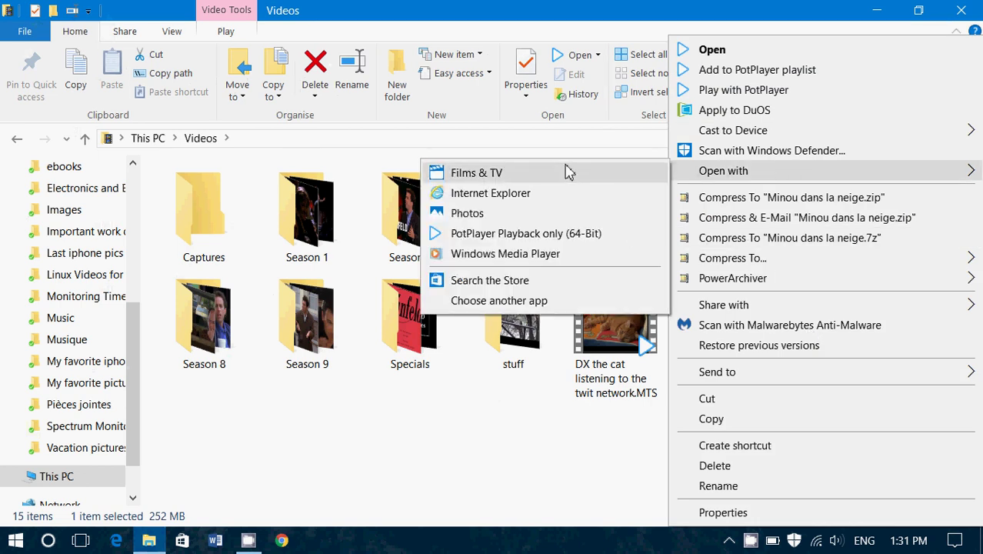
click(567, 171)
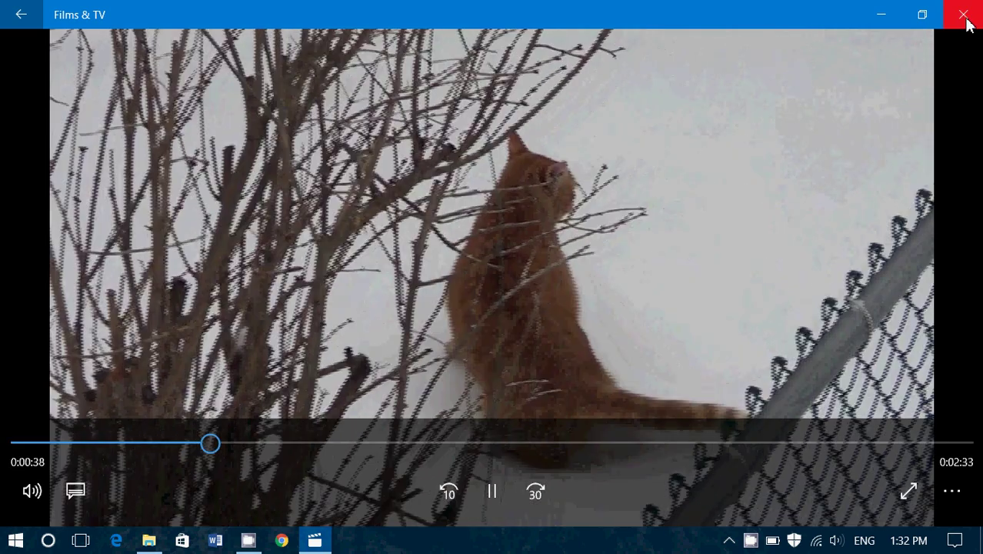
Step: Close the Films & TV player after watching the snowy cat clip
click(963, 15)
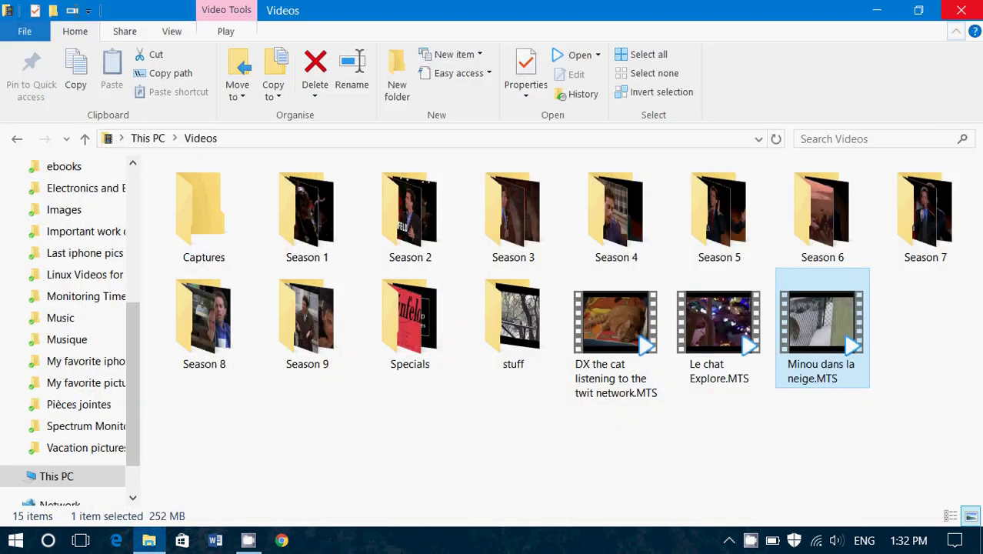
Step: Close the Videos folder, relaunch Films & TV by searching 'film', and scroll to the cat clips
click(969, 14)
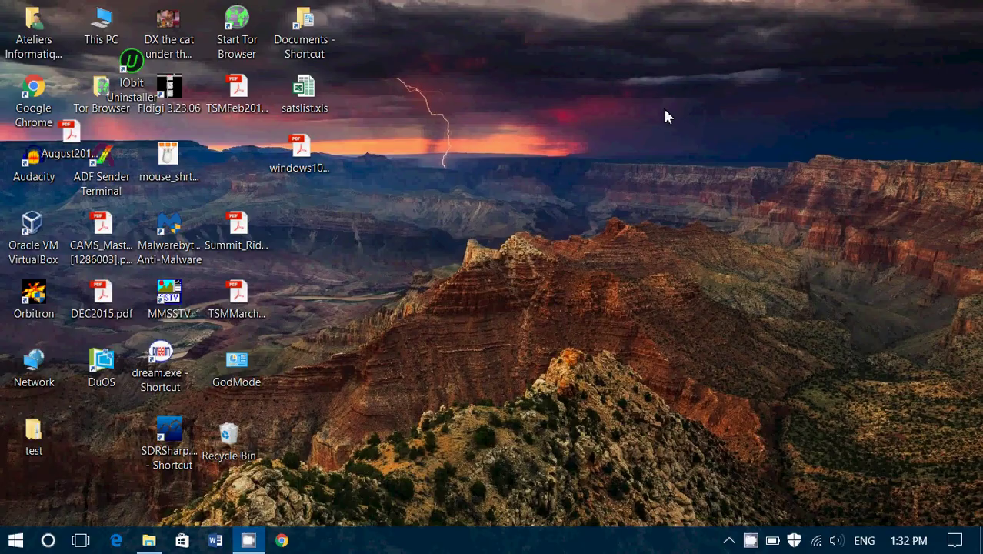
click(49, 542)
text(f)
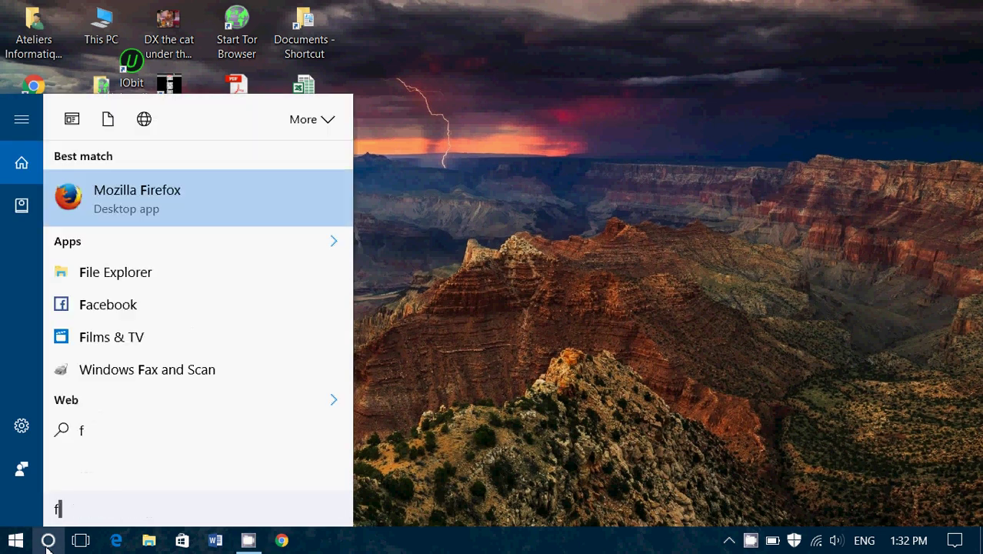
text(ilm)
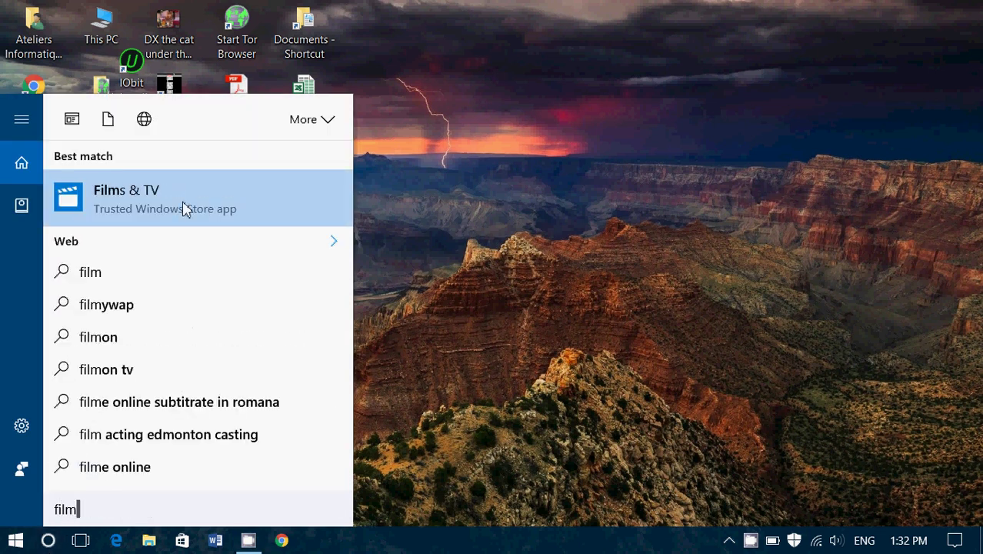
click(174, 208)
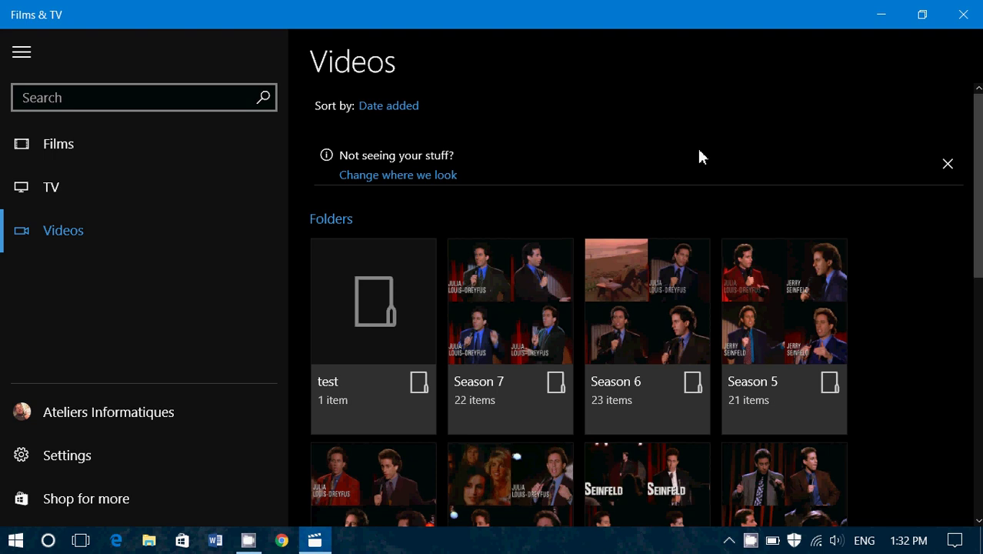
scroll(741, 143, down, 8)
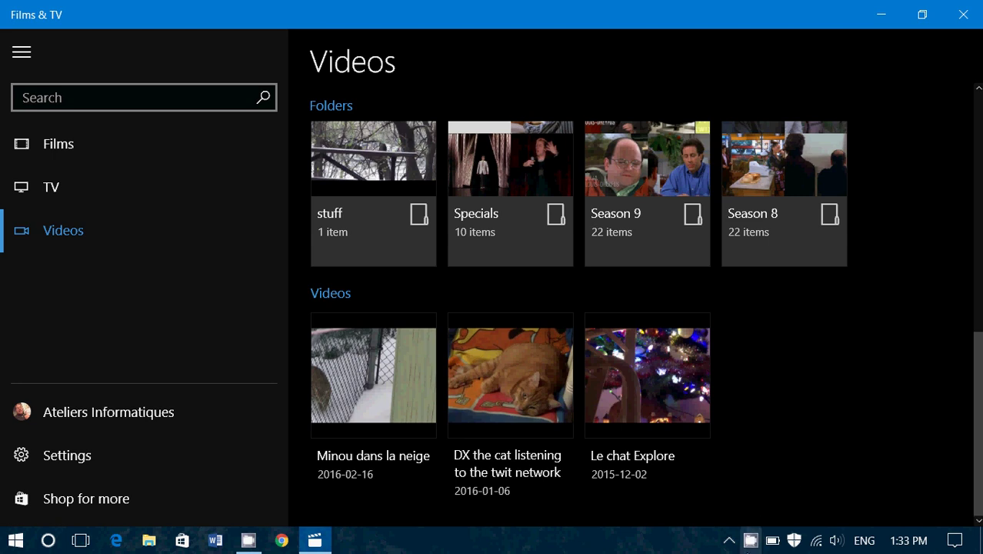
click(749, 542)
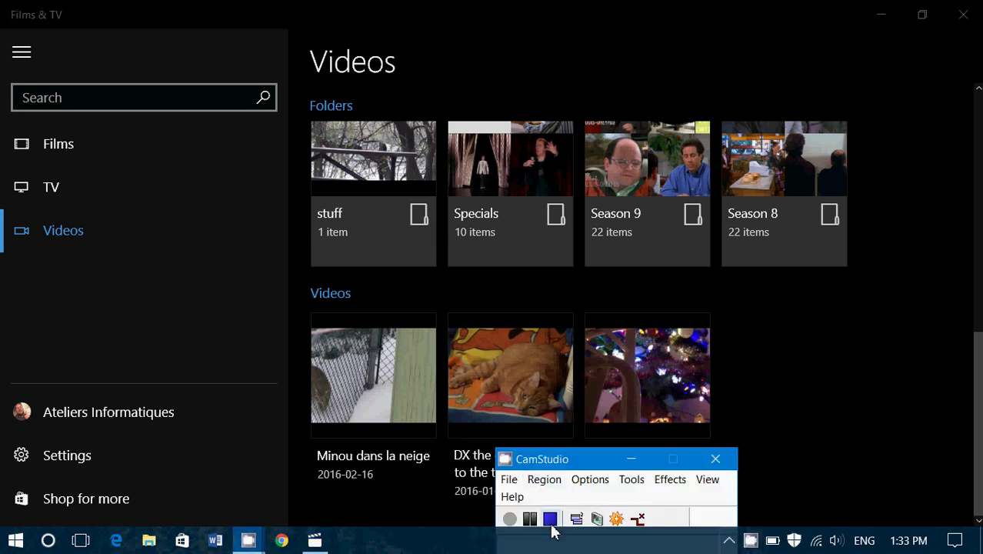